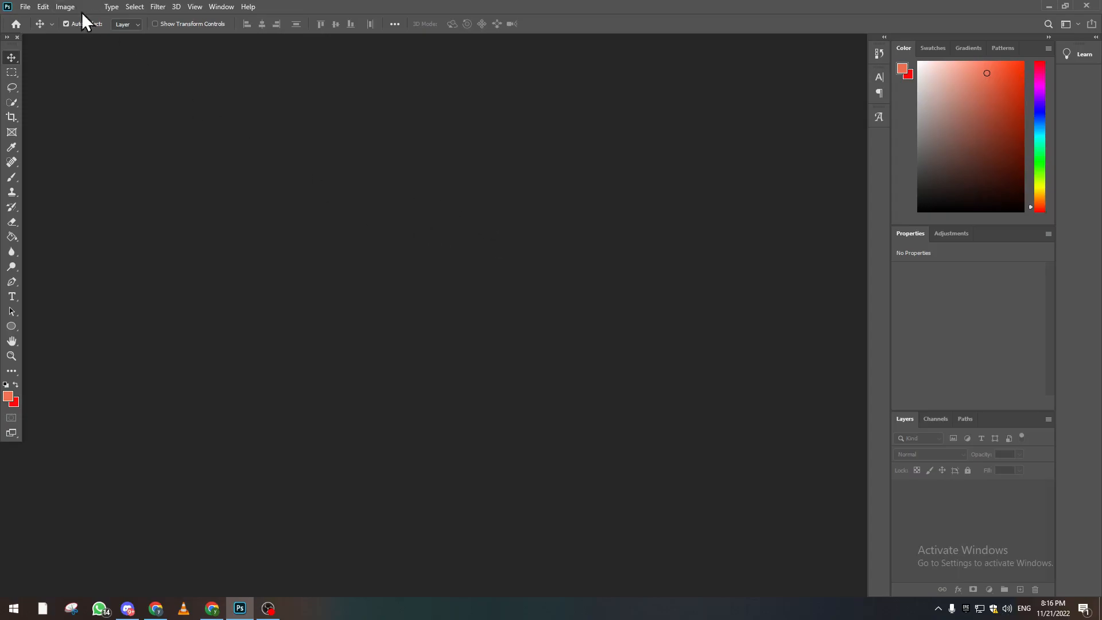
Step: Create a new 1920 x 1080 px document at 300 pixels/inch from the recent custom sizes
{"action": "left_click", "coordinate": [24, 9]}
{"action": "left_click", "coordinate": [53, 21]}
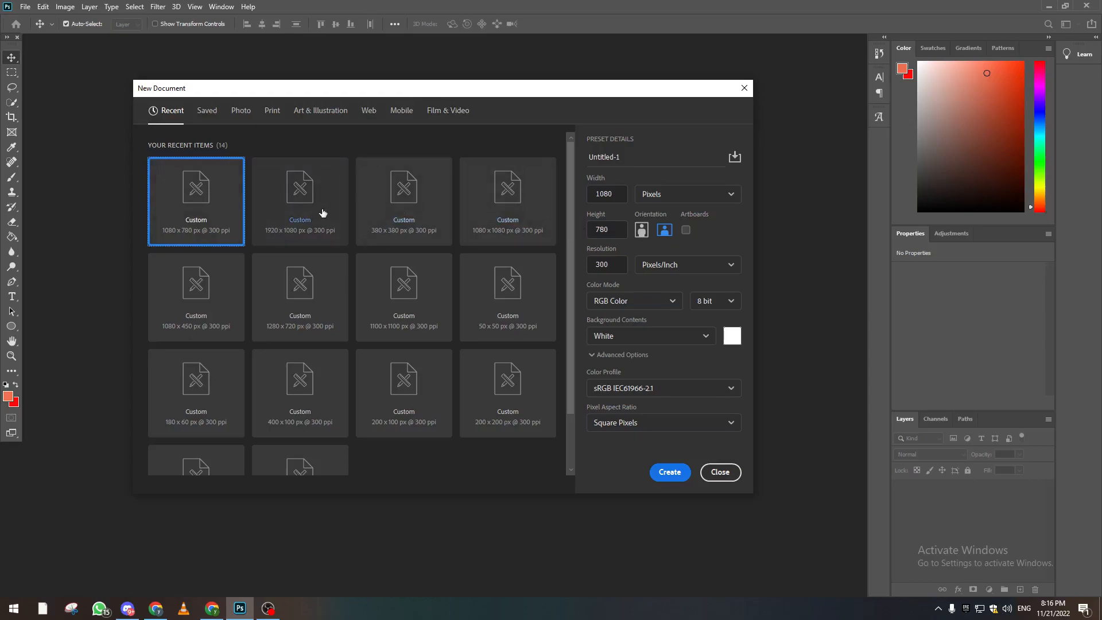
{"action": "left_click", "coordinate": [316, 226]}
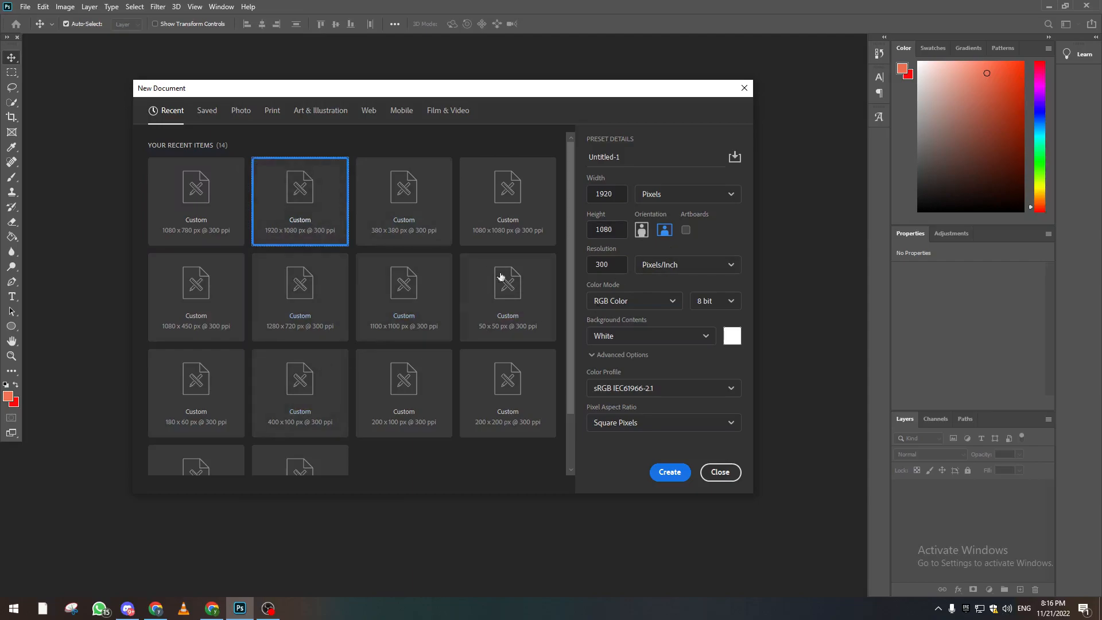
{"action": "double_click", "coordinate": [611, 196]}
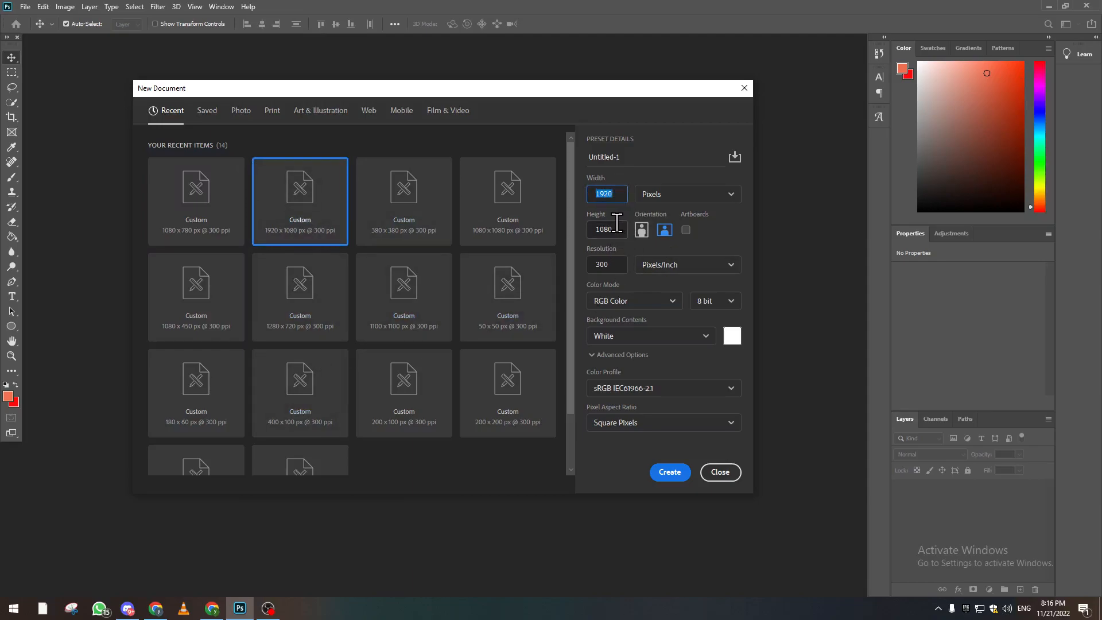
{"action": "left_click", "coordinate": [667, 474]}
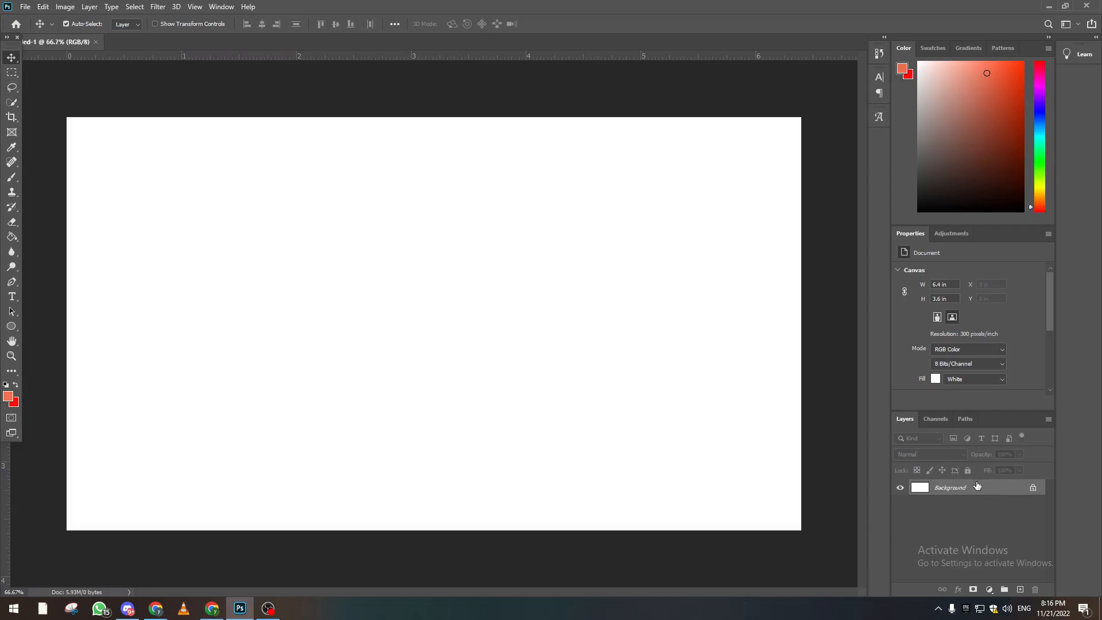
{"action": "left_click_drag", "start_coordinate": [460, 221], "coordinate": [470, 366]}
{"action": "left_click", "coordinate": [614, 267]}
{"action": "double_click", "coordinate": [984, 494]}
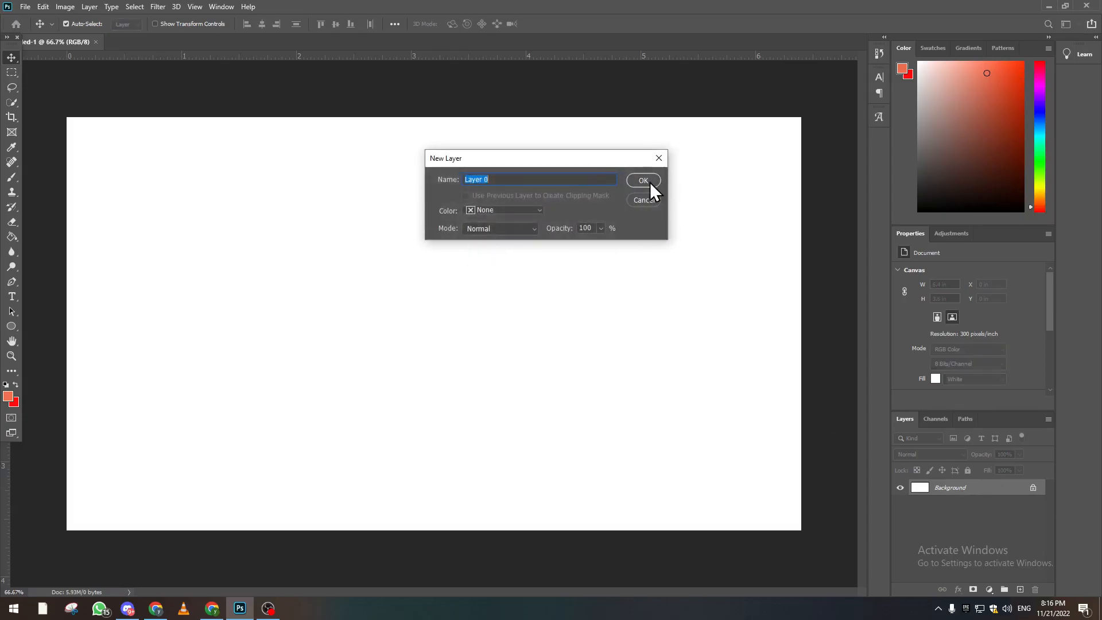
{"action": "left_click", "coordinate": [659, 160]}
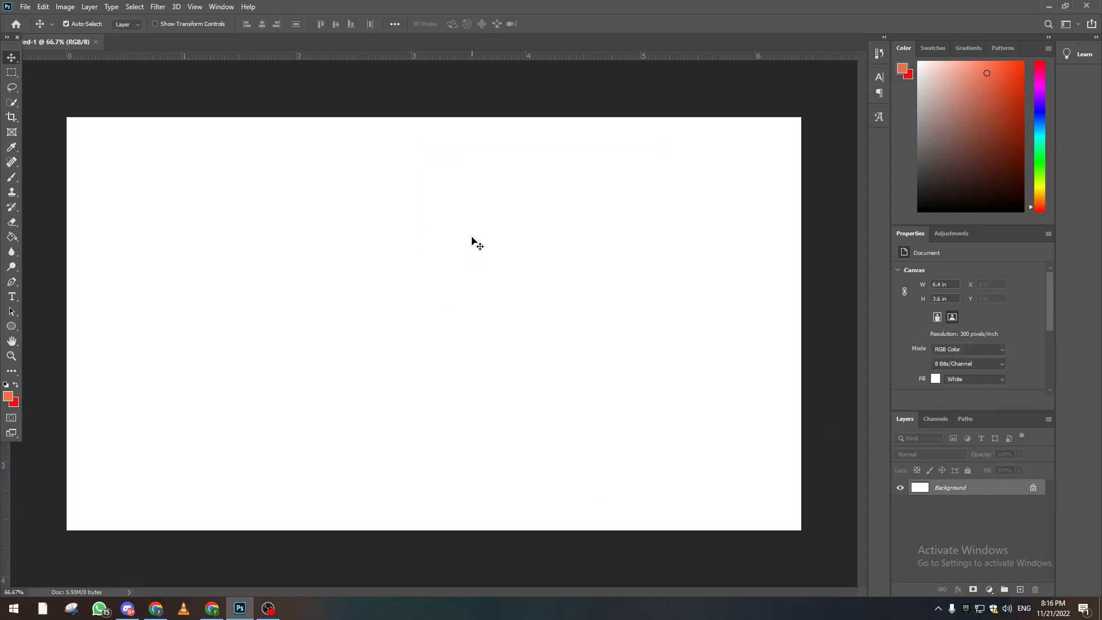
Step: Convert the locked Background layer to a normal layer
{"action": "mouse_move", "coordinate": [461, 334]}
{"action": "left_mouse_down"}
{"action": "mouse_move", "coordinate": [455, 305]}
{"action": "mouse_move", "coordinate": [497, 287]}
{"action": "mouse_move", "coordinate": [457, 320]}
{"action": "left_mouse_up"}
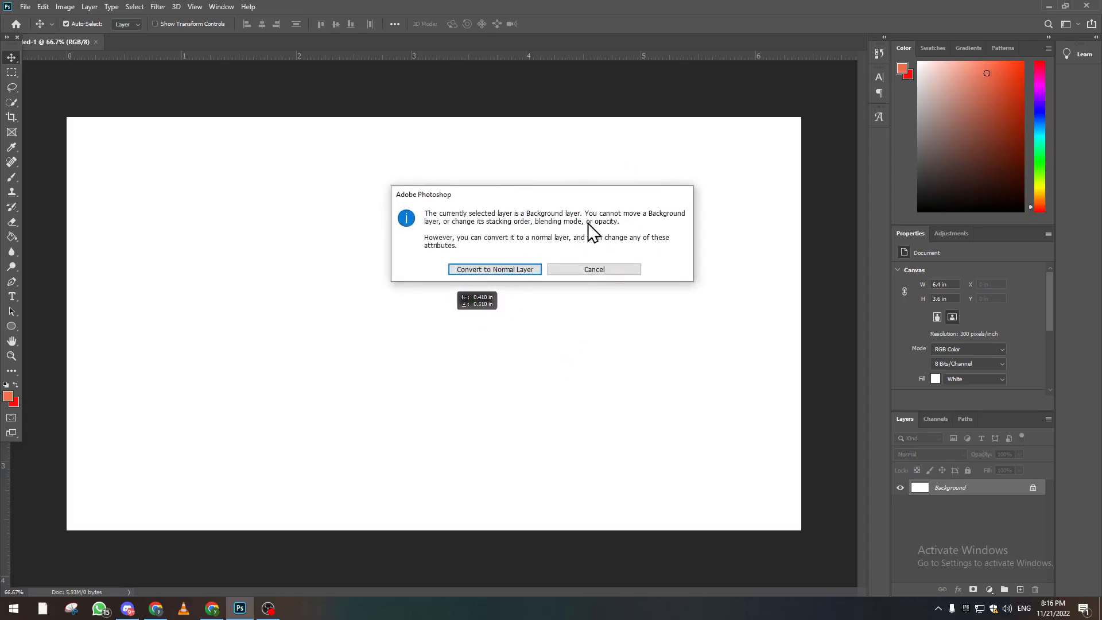
{"action": "left_click", "coordinate": [488, 272]}
{"action": "left_click_drag", "start_coordinate": [542, 298], "coordinate": [644, 290]}
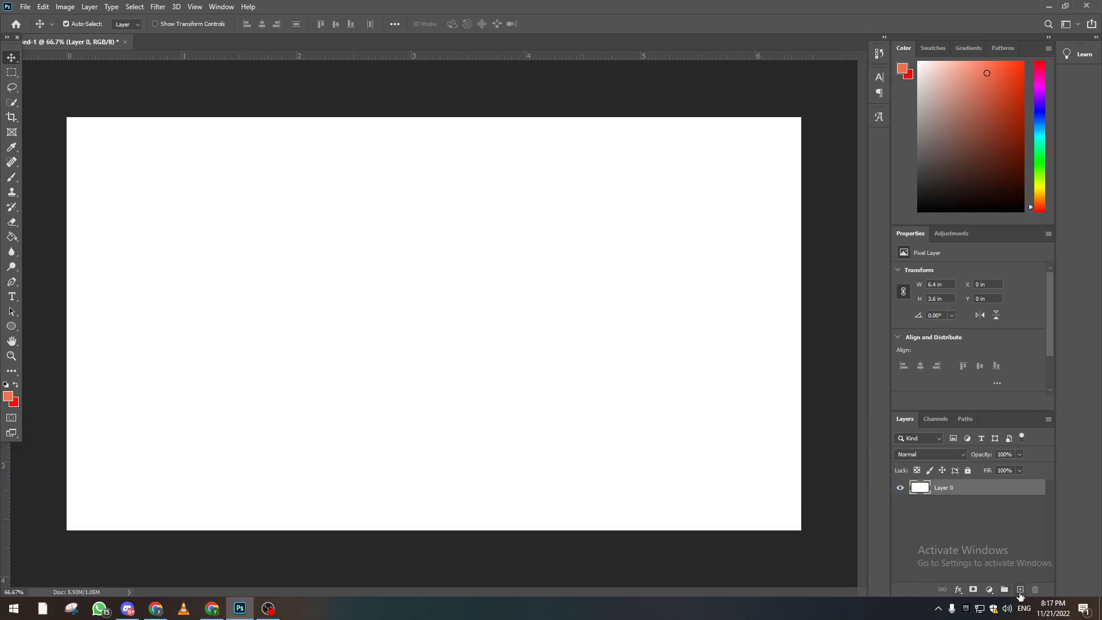
Step: Add an empty layer above the white layer, then hide the white layer and show it again
{"action": "left_click", "coordinate": [1020, 591]}
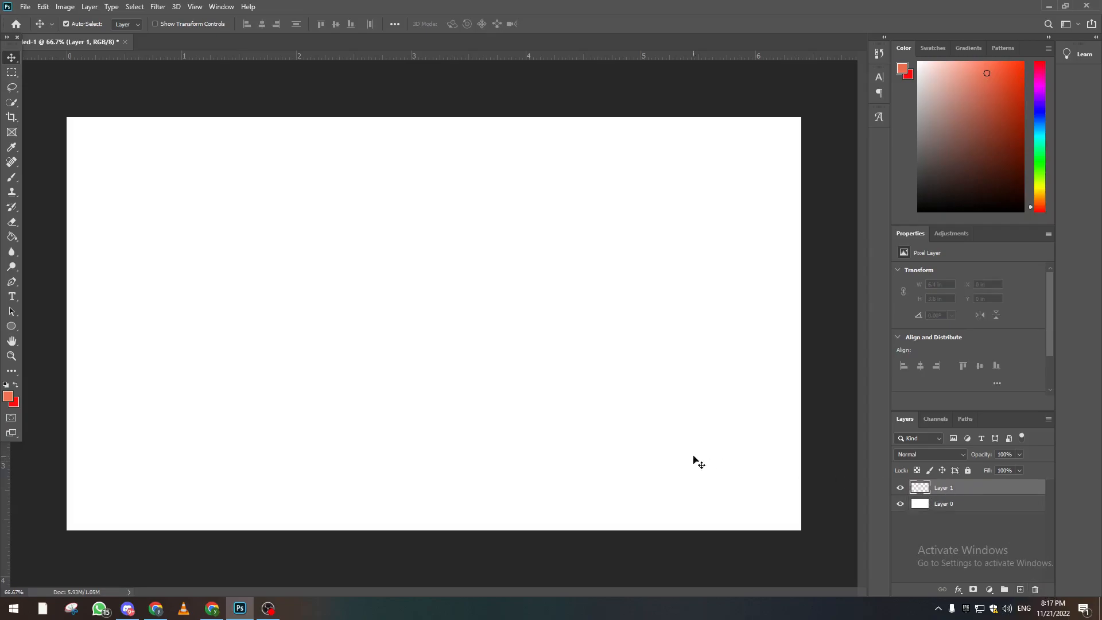
{"action": "left_click", "coordinate": [900, 504]}
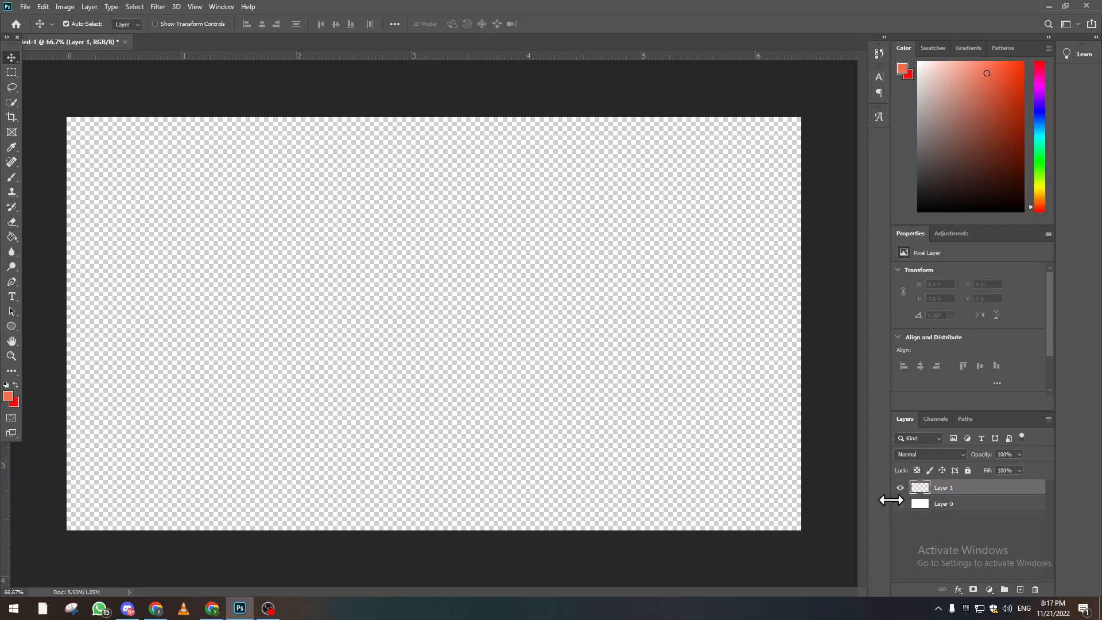
{"action": "left_click", "coordinate": [900, 504]}
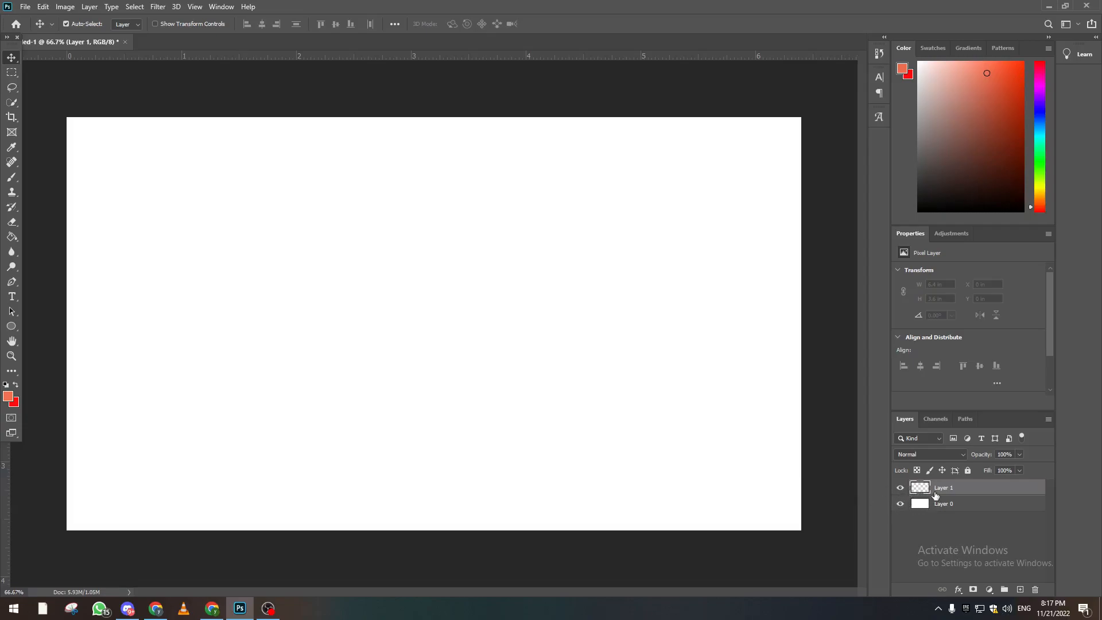
Step: Draw an orange circle about 692 px in diameter near the canvas centre on the empty layer with the Ellipse tool
{"action": "left_click", "coordinate": [10, 326]}
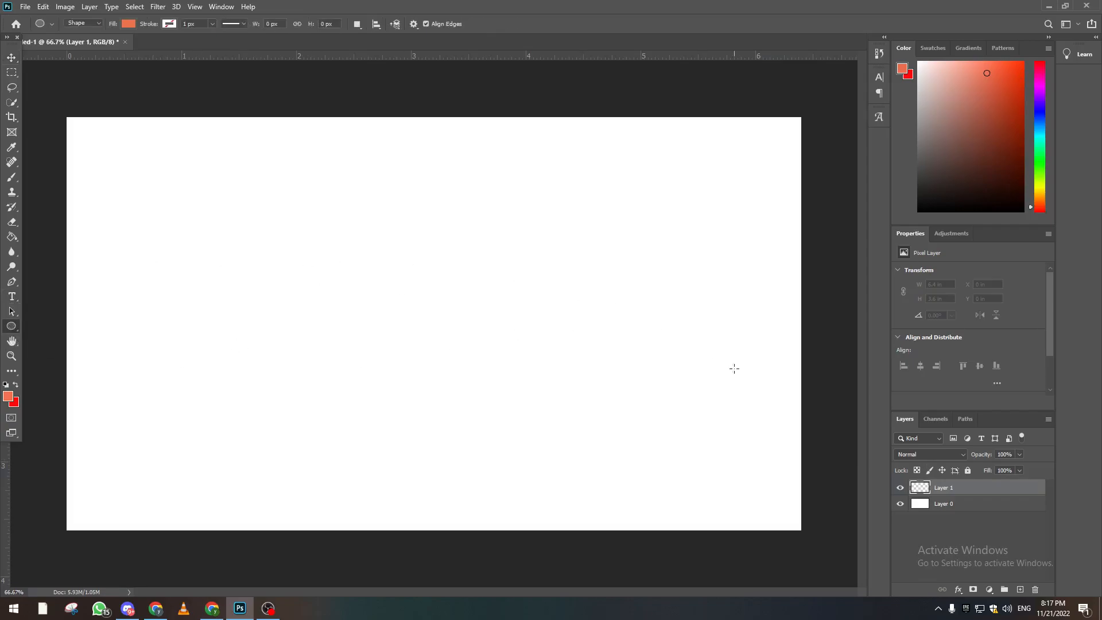
{"action": "left_click", "coordinate": [952, 505]}
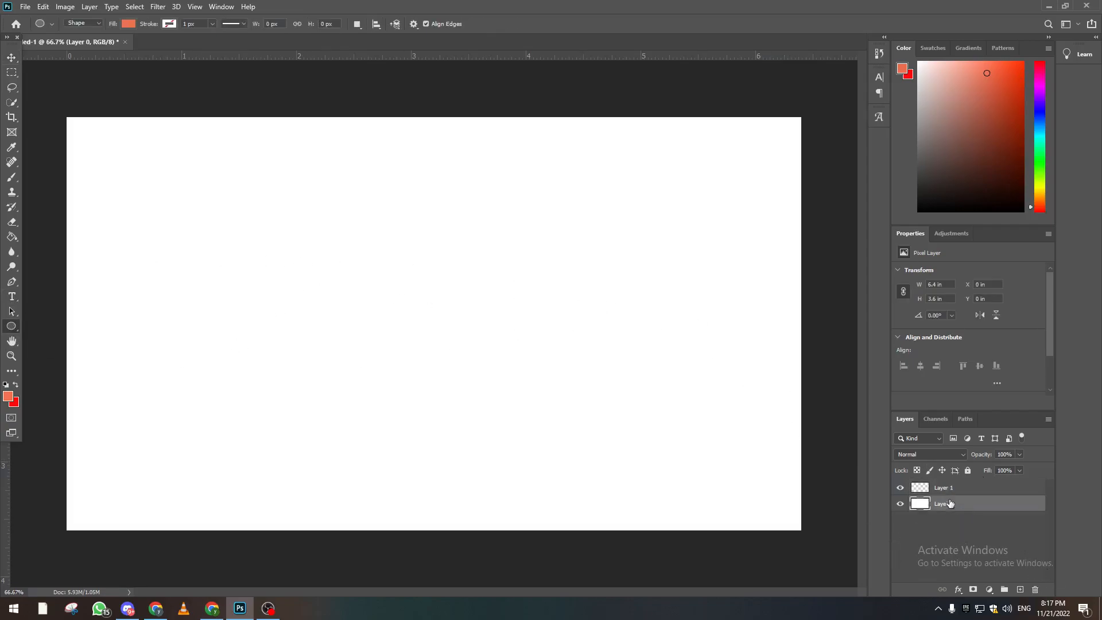
{"action": "left_click", "coordinate": [961, 489]}
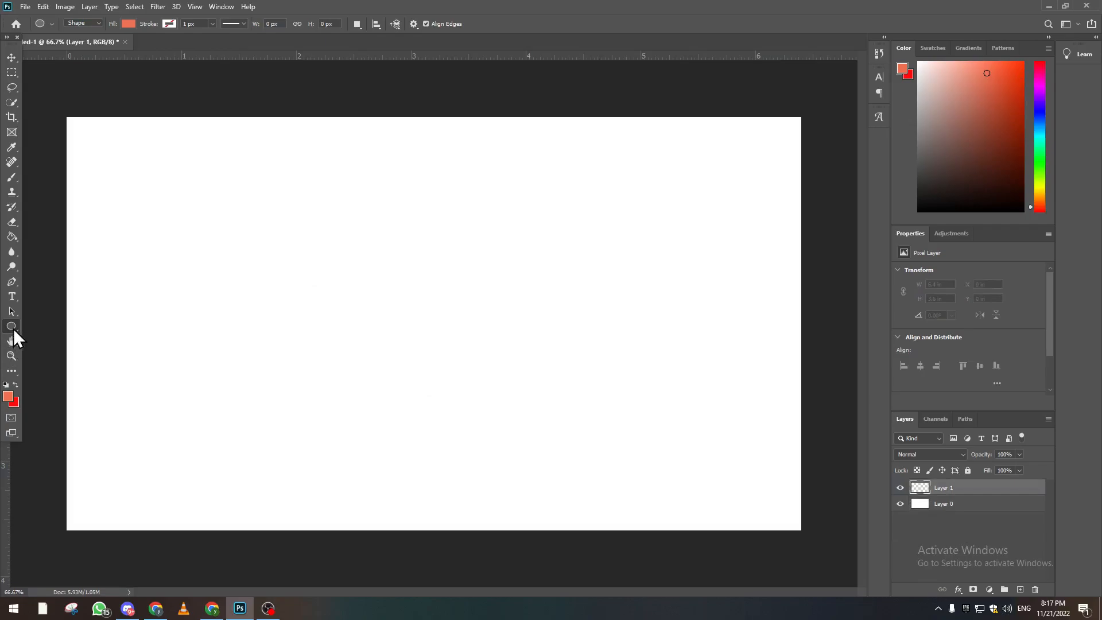
{"action": "left_click_drag", "start_coordinate": [306, 201], "coordinate": [570, 465]}
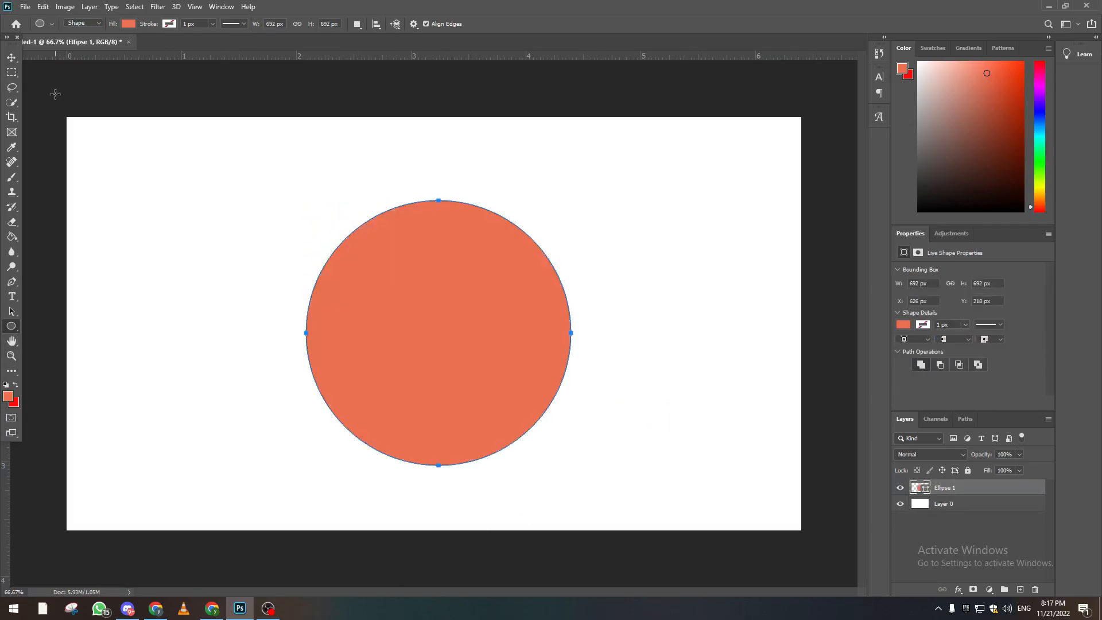
Step: Move the circle slightly up and left to about X 614 px, Y 171 px
{"action": "left_click", "coordinate": [12, 58]}
{"action": "left_click_drag", "start_coordinate": [501, 359], "coordinate": [472, 337]}
{"action": "left_click_drag", "start_coordinate": [454, 279], "coordinate": [450, 270]}
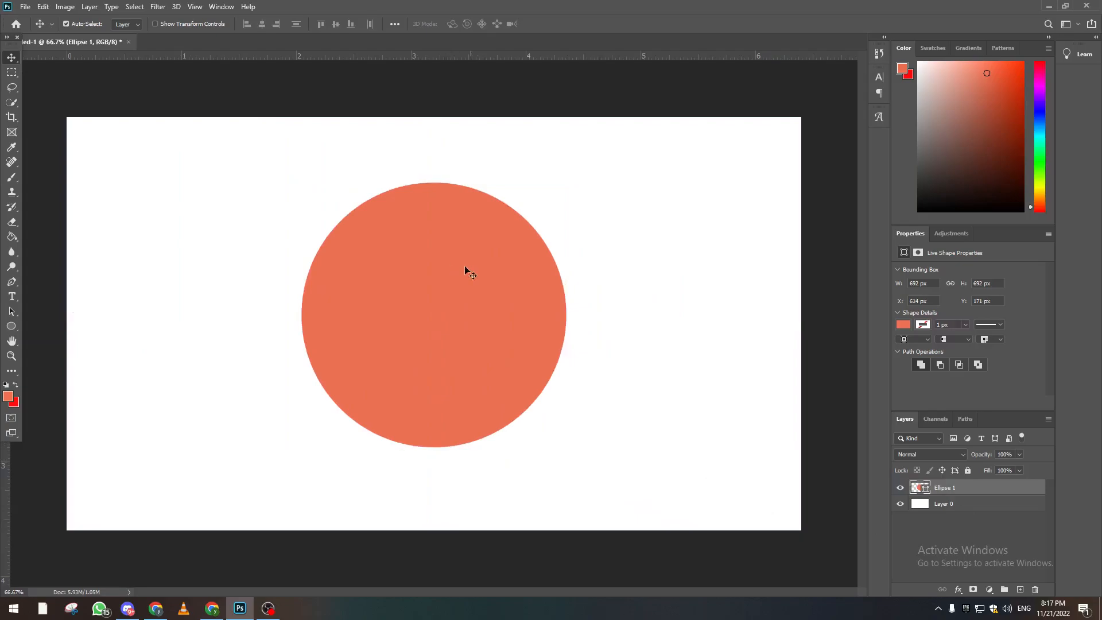
Step: Scale the white layer down to about 3.7 x 2.08 in and position it behind the circle
{"action": "left_click_drag", "start_coordinate": [293, 153], "coordinate": [296, 171]}
{"action": "key", "text": "ctrl+t"}
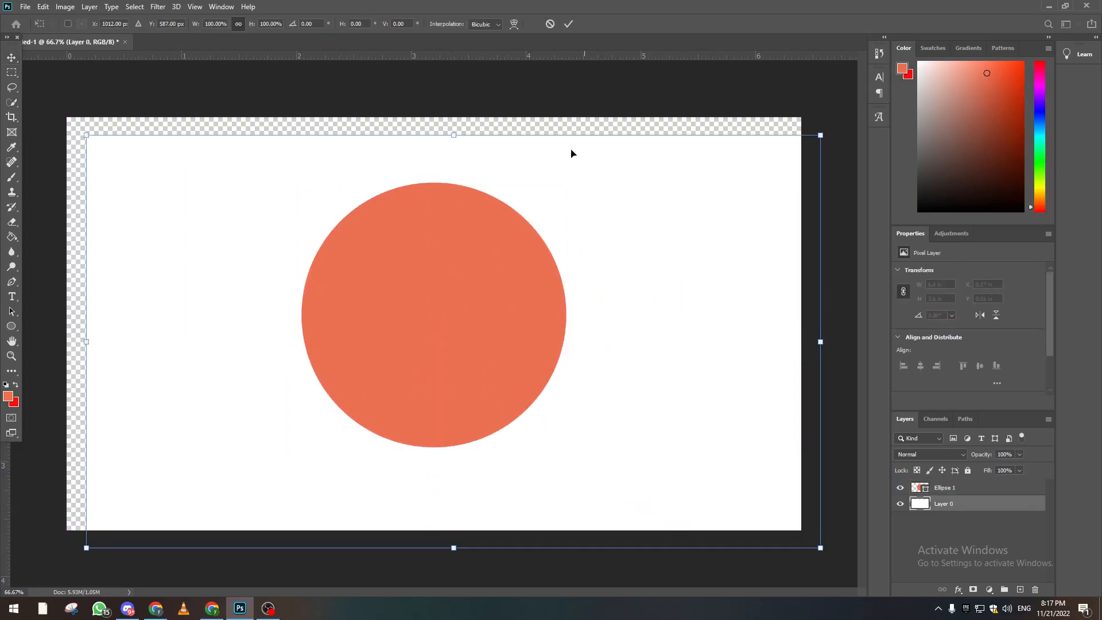
{"action": "left_click_drag", "start_coordinate": [597, 165], "coordinate": [521, 142]}
{"action": "left_click_drag", "start_coordinate": [744, 106], "coordinate": [451, 323]}
{"action": "left_click_drag", "start_coordinate": [297, 378], "coordinate": [523, 283]}
{"action": "key", "text": "Return"}
{"action": "left_click_drag", "start_coordinate": [585, 378], "coordinate": [569, 370]}
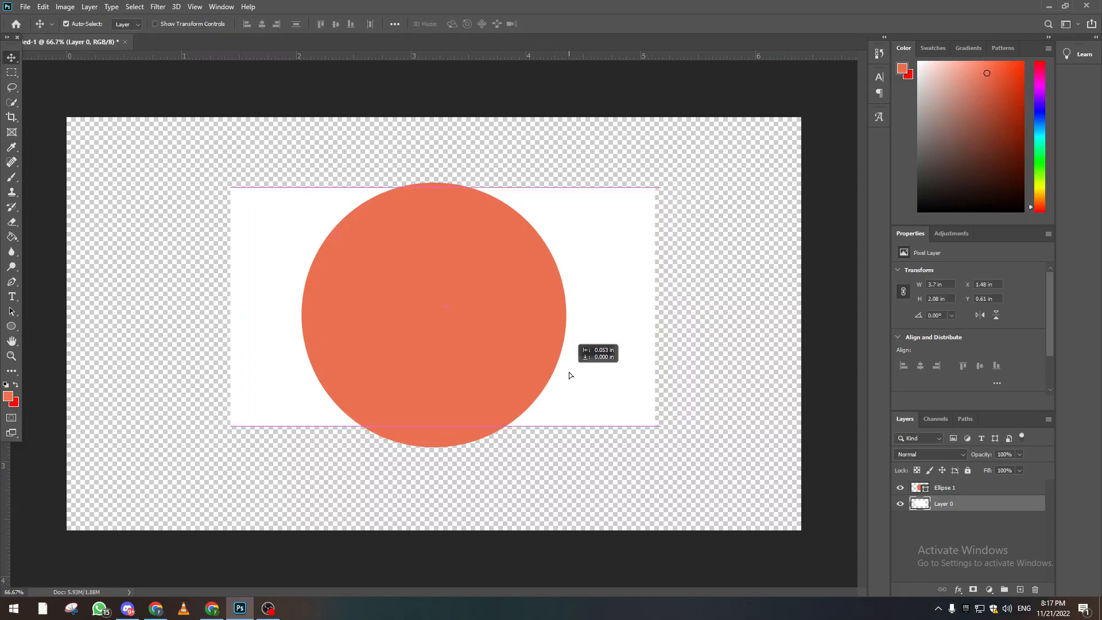
Step: Place the circle's layer beneath the white rectangle's layer and enlarge the circle to about 875 px in diameter
{"action": "left_click", "coordinate": [485, 285]}
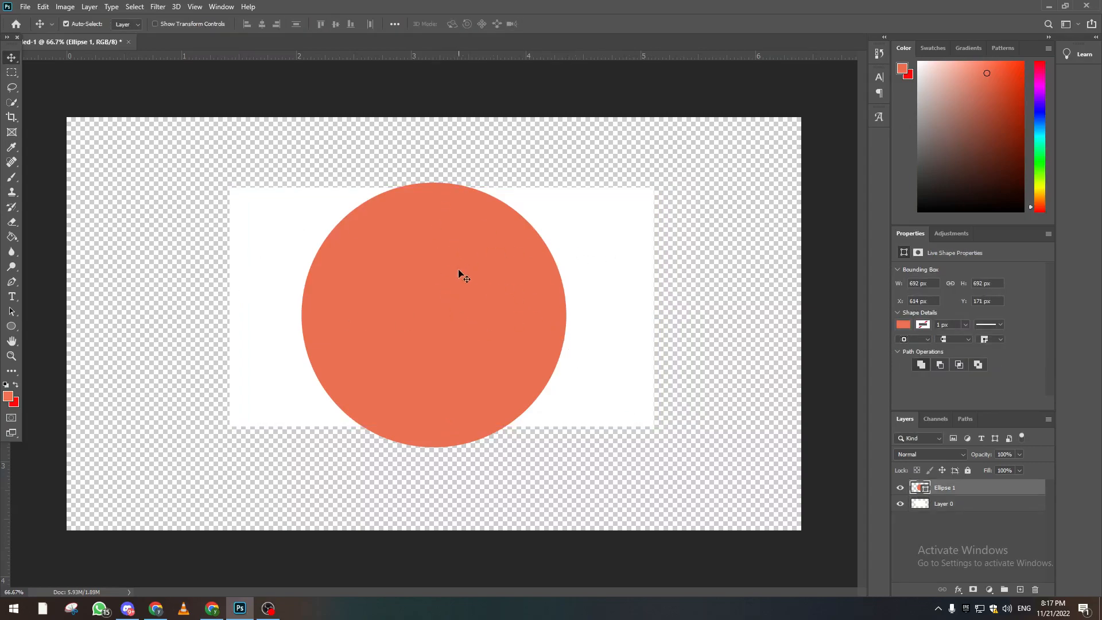
{"action": "left_click_drag", "start_coordinate": [982, 492], "coordinate": [979, 505]}
{"action": "left_click_drag", "start_coordinate": [465, 440], "coordinate": [466, 429]}
{"action": "key", "text": "ctrl+t"}
{"action": "left_click_drag", "start_coordinate": [551, 439], "coordinate": [637, 508]}
{"action": "key", "text": "Return"}
{"action": "left_click_drag", "start_coordinate": [481, 459], "coordinate": [424, 437]}
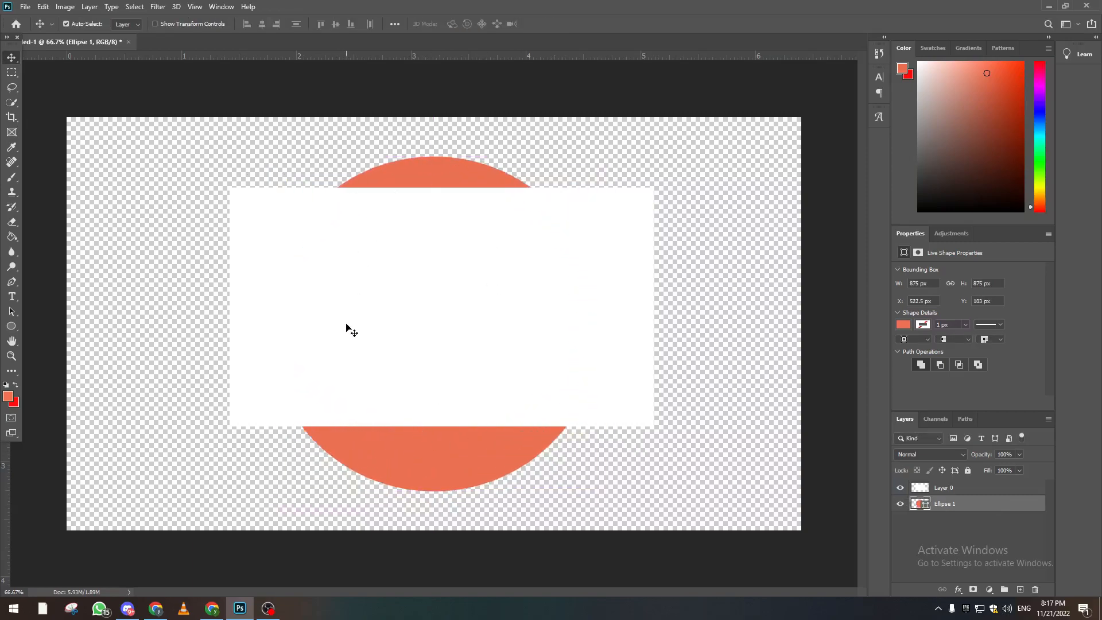
Step: Resize the white rectangle to about 3.88 x 2.19 in and position it over the circle at about X 1.31 in, Y 0.65 in
{"action": "left_click_drag", "start_coordinate": [508, 362], "coordinate": [478, 362]}
{"action": "key", "text": "ctrl+t"}
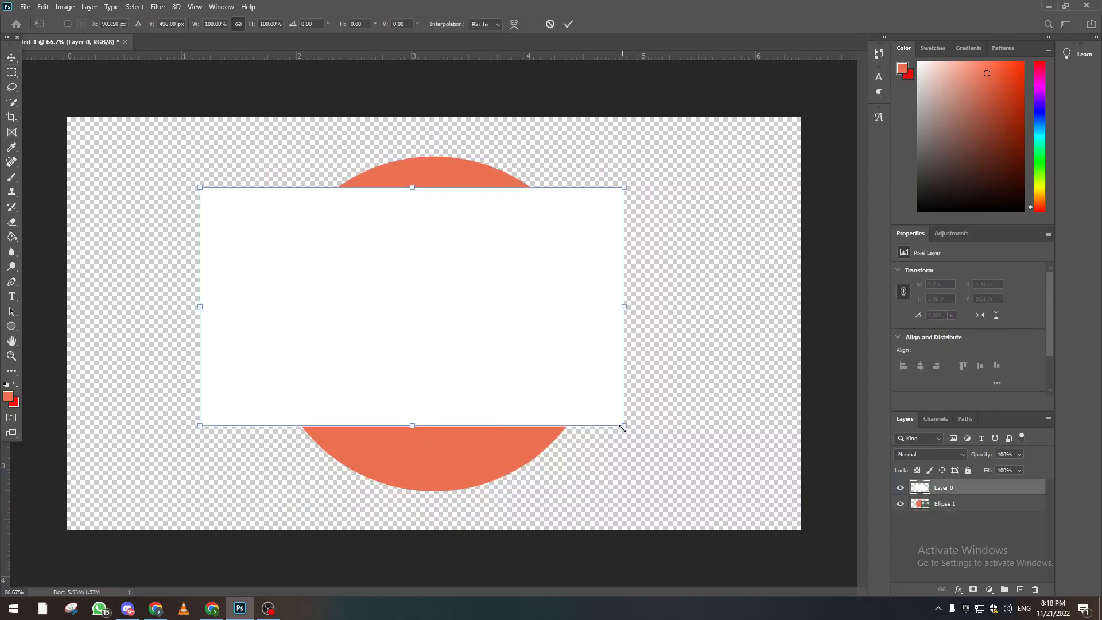
{"action": "left_click_drag", "start_coordinate": [191, 188], "coordinate": [59, 114]}
{"action": "left_click_drag", "start_coordinate": [106, 167], "coordinate": [106, 171]}
{"action": "left_click_drag", "start_coordinate": [624, 431], "coordinate": [514, 367]}
{"action": "left_click_drag", "start_coordinate": [414, 251], "coordinate": [564, 333]}
{"action": "key", "text": "Return"}
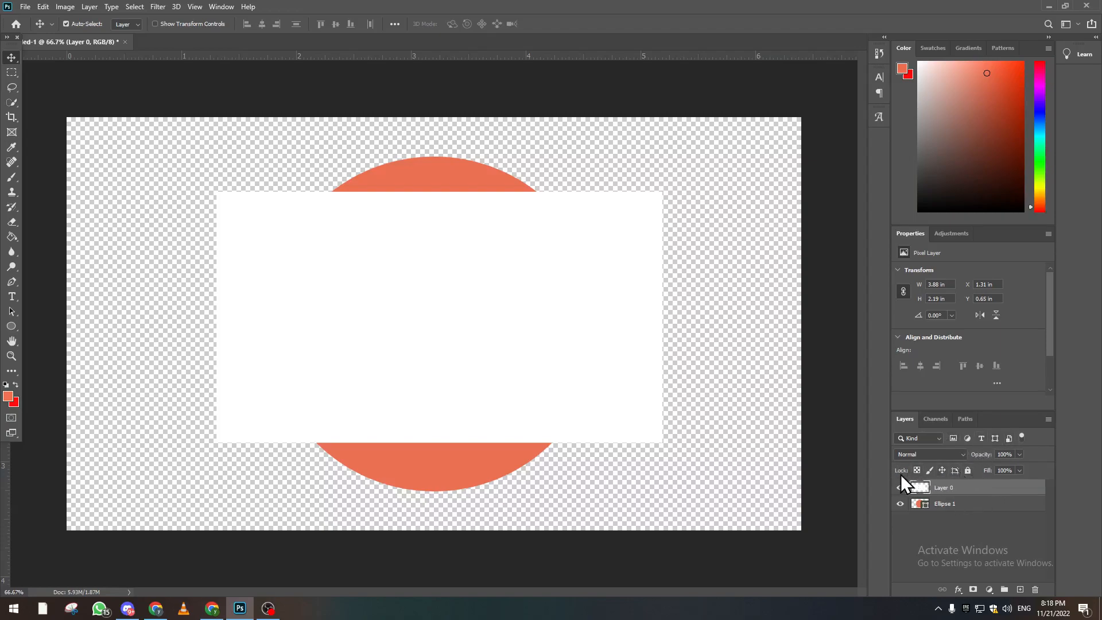
Step: Fully lock the white rectangle's layer and move the circle behind it to about X 446.5 px, Y 86 px
{"action": "left_click", "coordinate": [970, 471]}
{"action": "left_click", "coordinate": [963, 507]}
{"action": "left_click_drag", "start_coordinate": [574, 307], "coordinate": [526, 286]}
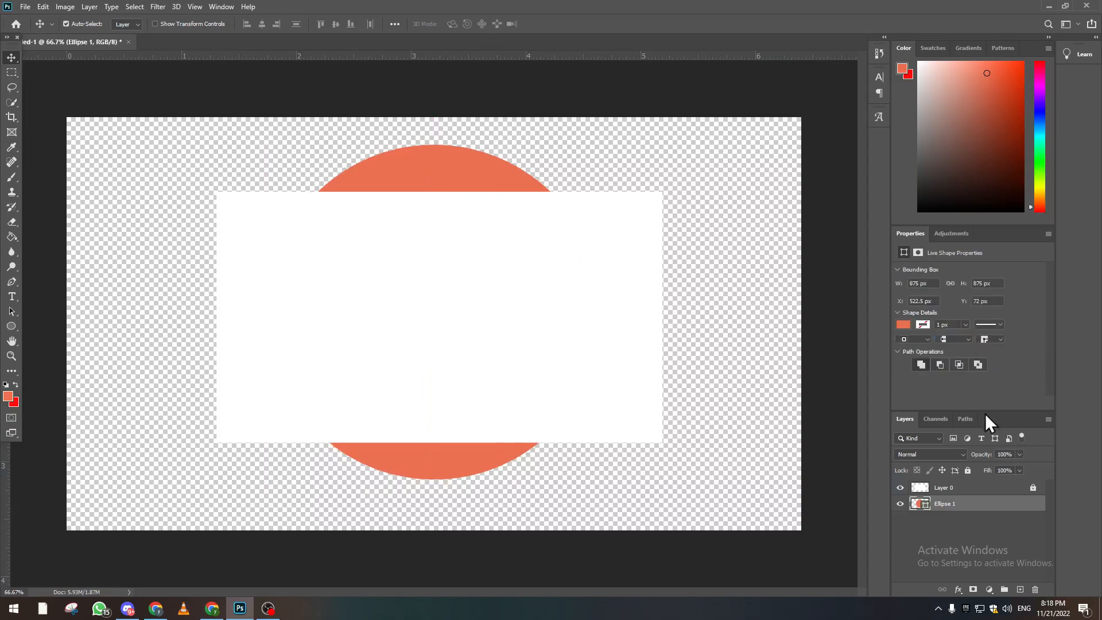
{"action": "left_click", "coordinate": [986, 493]}
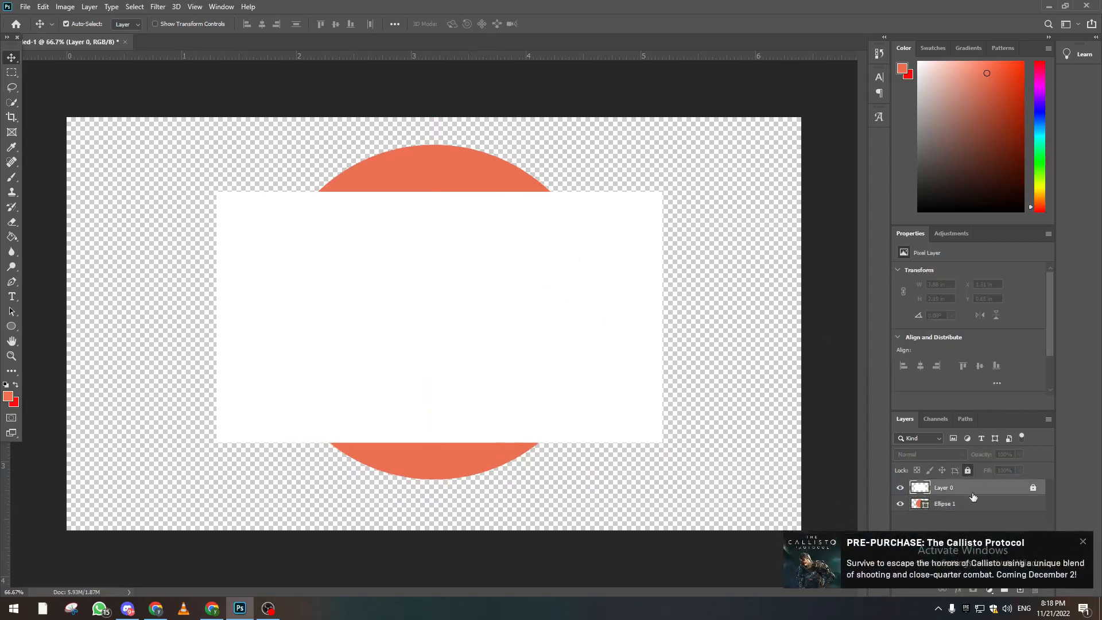
{"action": "left_click", "coordinate": [1082, 542]}
{"action": "left_click_drag", "start_coordinate": [534, 294], "coordinate": [504, 300]}
Step: Try to move the locked white rectangle, then unlock its layer
{"action": "left_click", "coordinate": [983, 488]}
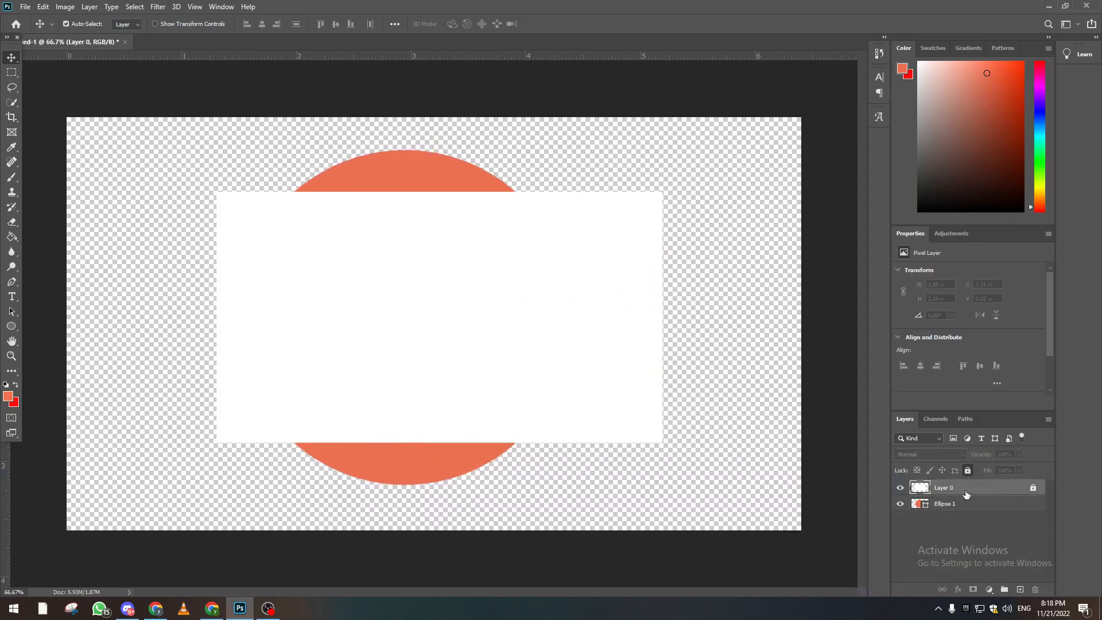
{"action": "left_click_drag", "start_coordinate": [640, 240], "coordinate": [664, 248]}
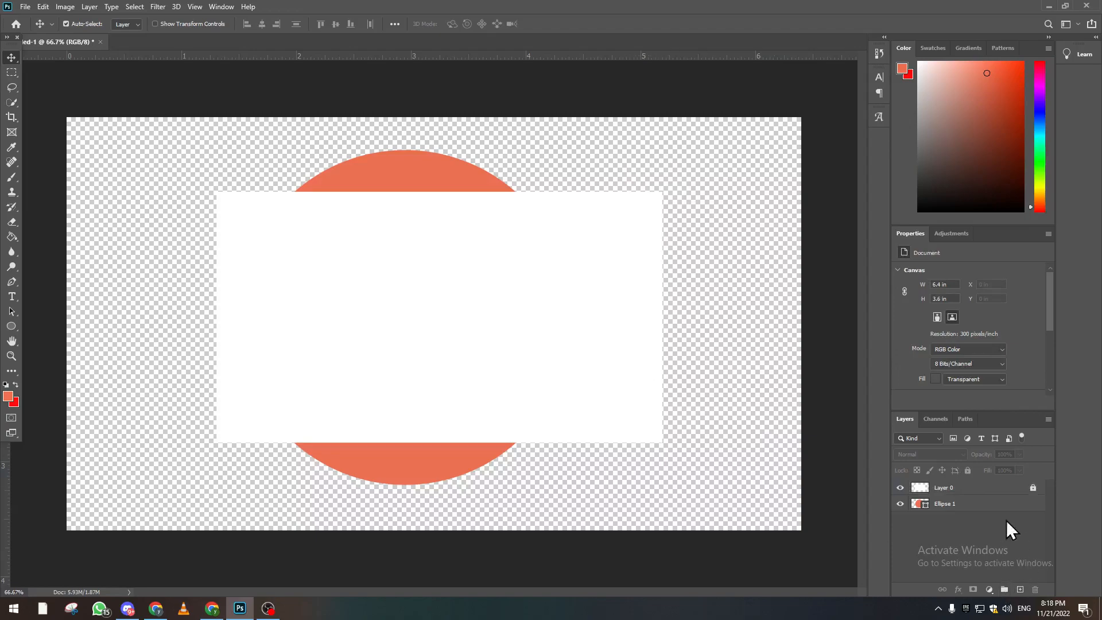
{"action": "left_click", "coordinate": [998, 491]}
{"action": "left_click", "coordinate": [967, 470]}
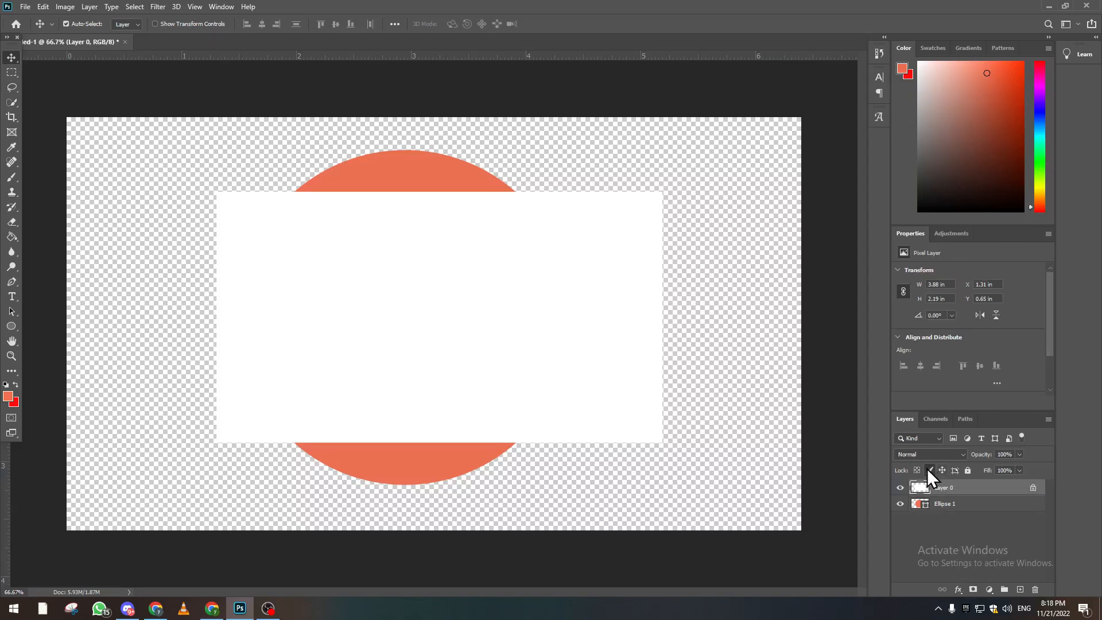
Step: Colour-label the white rectangle's layer Violet and the circle's layer Orange
{"action": "right_click", "coordinate": [949, 488]}
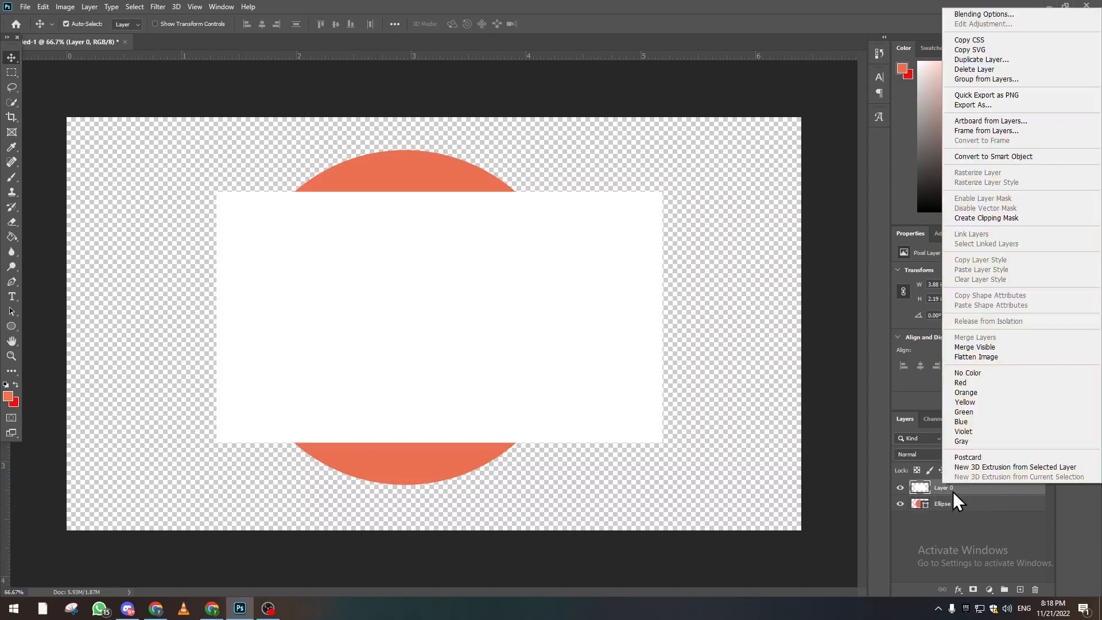
{"action": "left_click", "coordinate": [973, 432]}
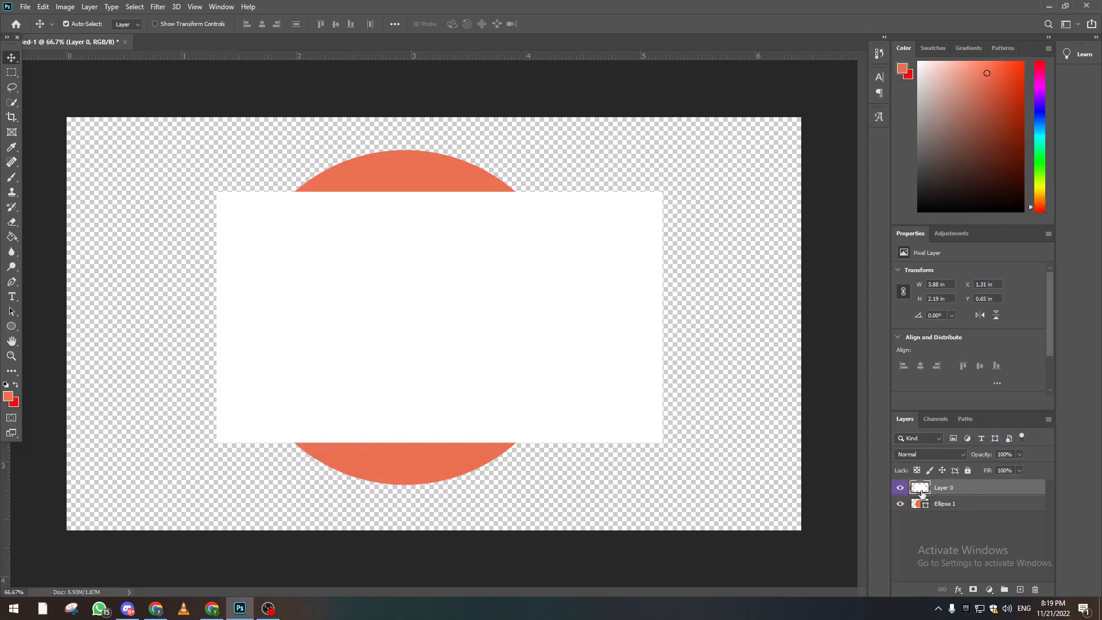
{"action": "right_click", "coordinate": [969, 505]}
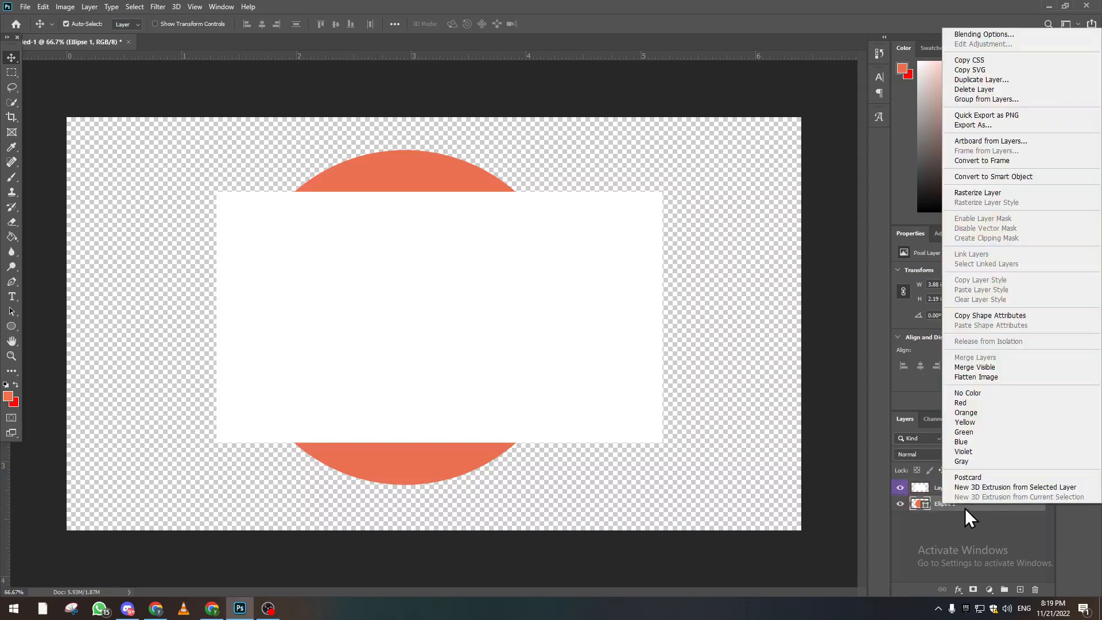
{"action": "left_click", "coordinate": [999, 413]}
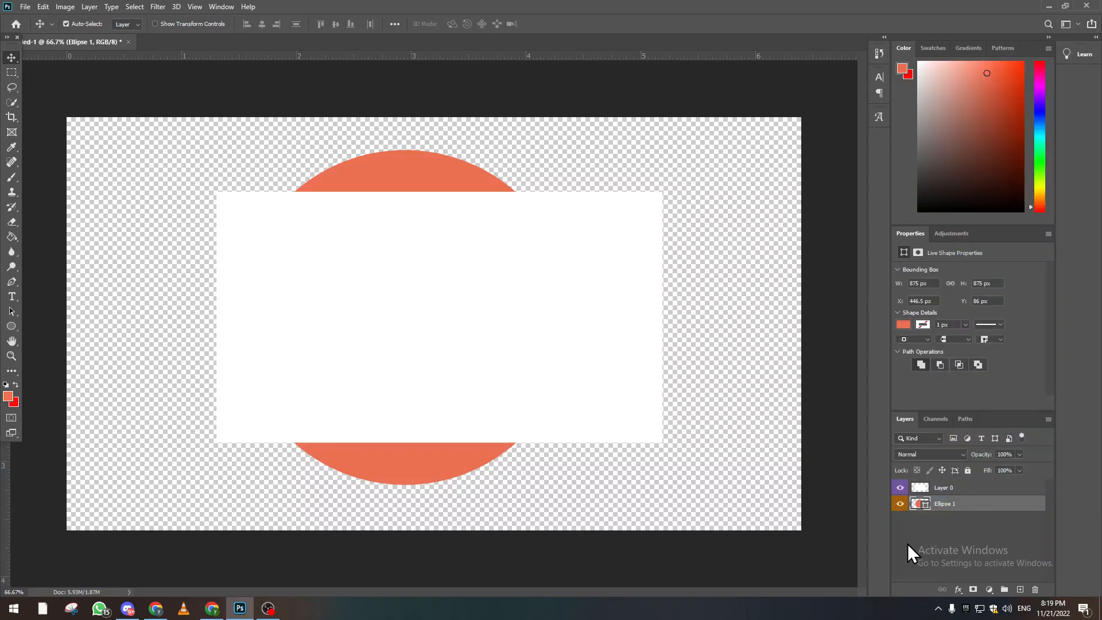
Step: Duplicate the circle's layer beneath the original and shift the copy right to about X 523 px, Y 86 px
{"action": "mouse_move", "coordinate": [984, 507]}
{"action": "left_mouse_down"}
{"action": "mouse_move", "coordinate": [973, 485]}
{"action": "mouse_move", "coordinate": [950, 514]}
{"action": "left_mouse_up"}
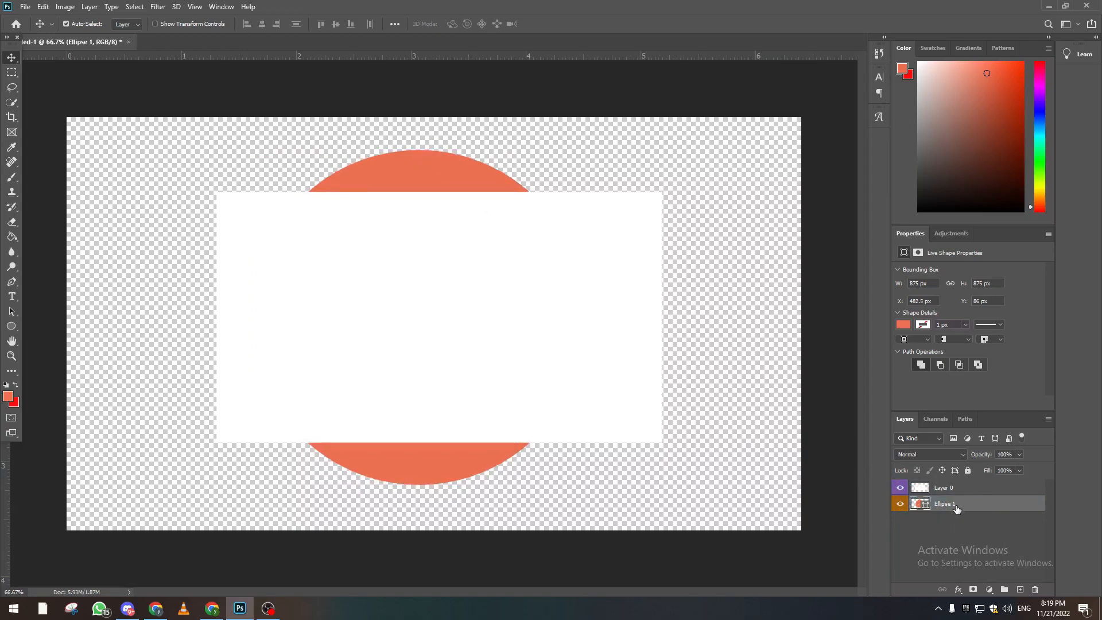
{"action": "left_click_drag", "start_coordinate": [955, 508], "coordinate": [957, 519]}
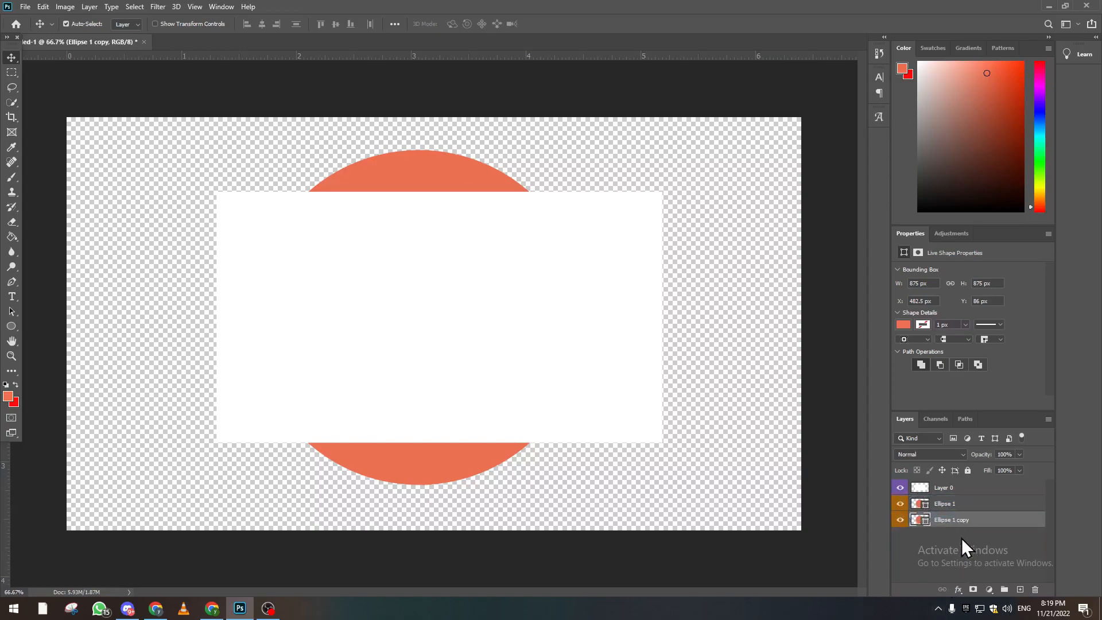
{"action": "key", "text": "ctrl+t"}
{"action": "left_click_drag", "start_coordinate": [419, 180], "coordinate": [455, 221]}
{"action": "key", "text": "Return"}
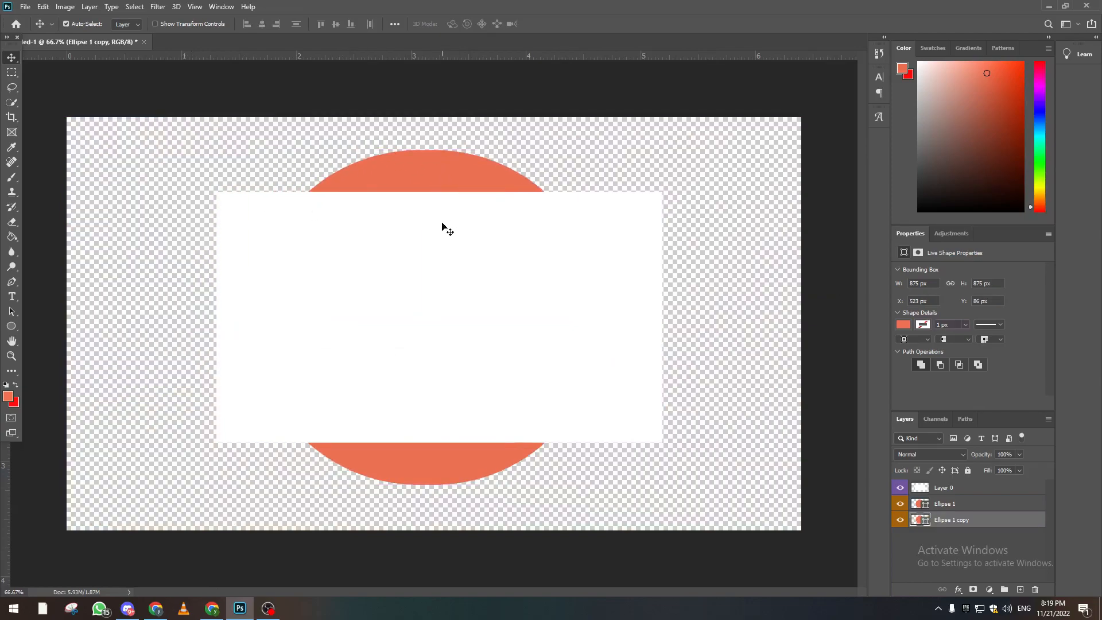